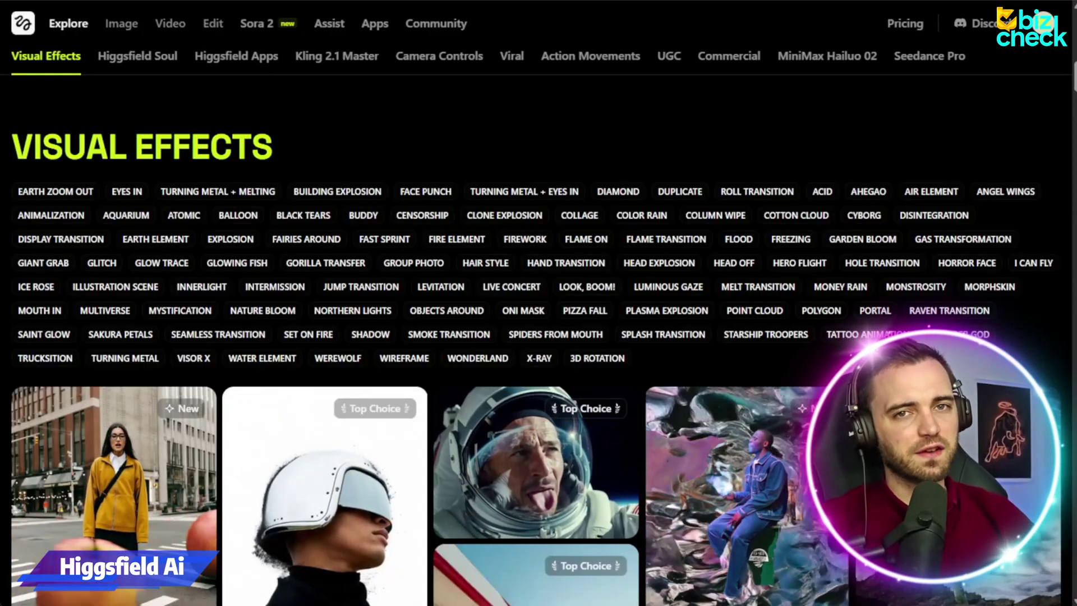
- Browse the Visual Effects section and its sample effects on the Explore page
{"action": "scroll", "coordinate": [538, 336], "scroll_direction": "down", "scroll_amount": 3}
{"action": "scroll", "coordinate": [538, 336], "scroll_direction": "down", "scroll_amount": 6}
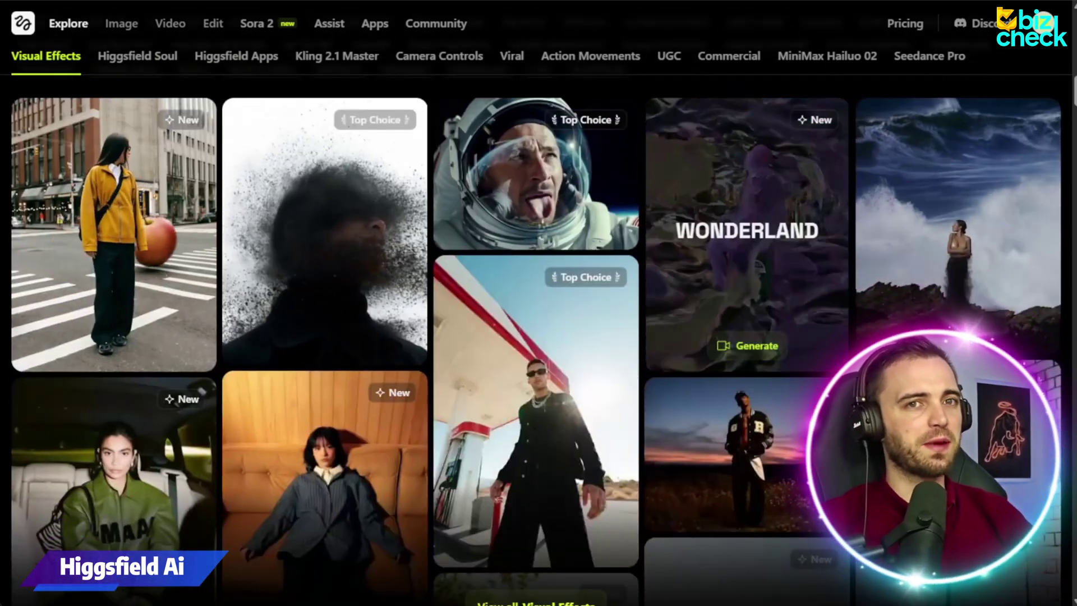
{"action": "scroll", "coordinate": [538, 337], "scroll_direction": "up", "scroll_amount": 15}
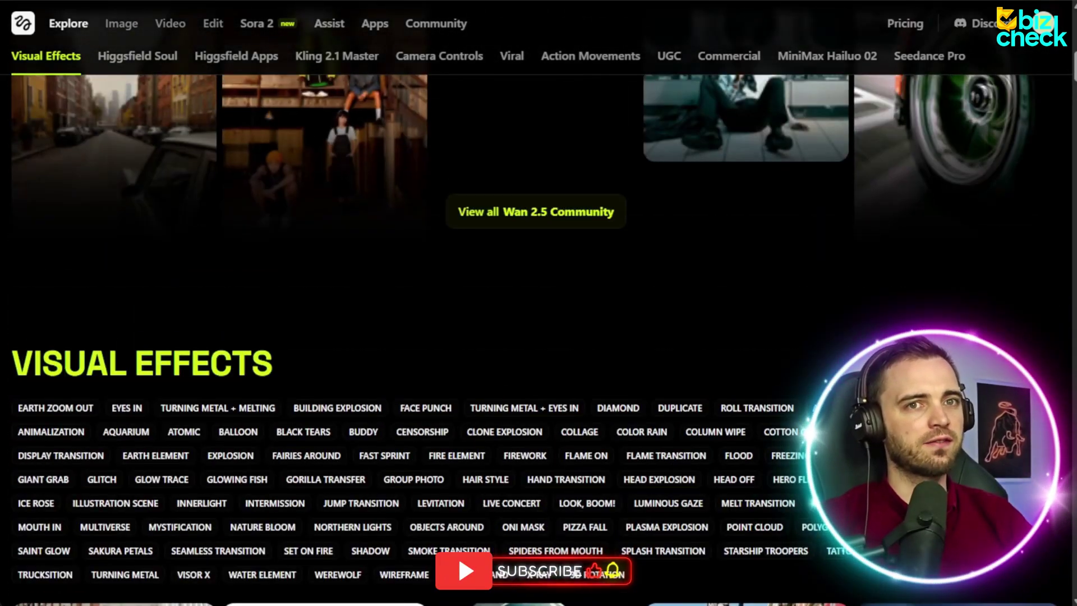
{"action": "scroll", "coordinate": [539, 337], "scroll_direction": "up", "scroll_amount": 9}
{"action": "mouse_move", "coordinate": [121, 23]}
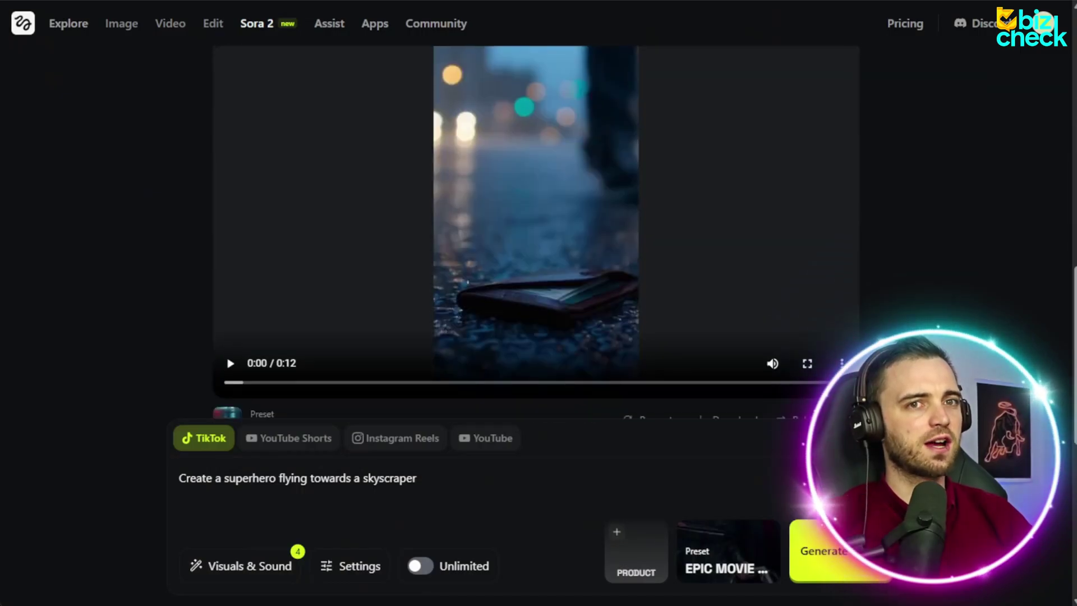
- Look through the previously generated Sora 2 videos, including those made with the Dramatic TV Teaser and General presets
{"action": "scroll", "coordinate": [535, 232], "scroll_direction": "down", "scroll_amount": 8}
{"action": "scroll", "coordinate": [536, 233], "scroll_direction": "up", "scroll_amount": 3}
{"action": "scroll", "coordinate": [536, 232], "scroll_direction": "down", "scroll_amount": 2}
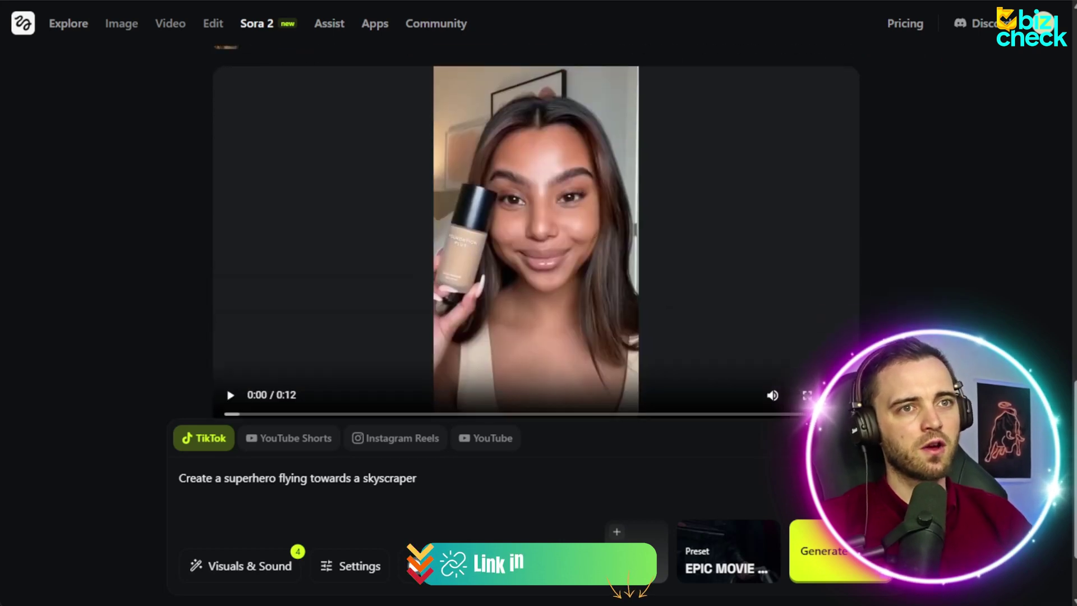
{"action": "scroll", "coordinate": [535, 233], "scroll_direction": "down", "scroll_amount": 1}
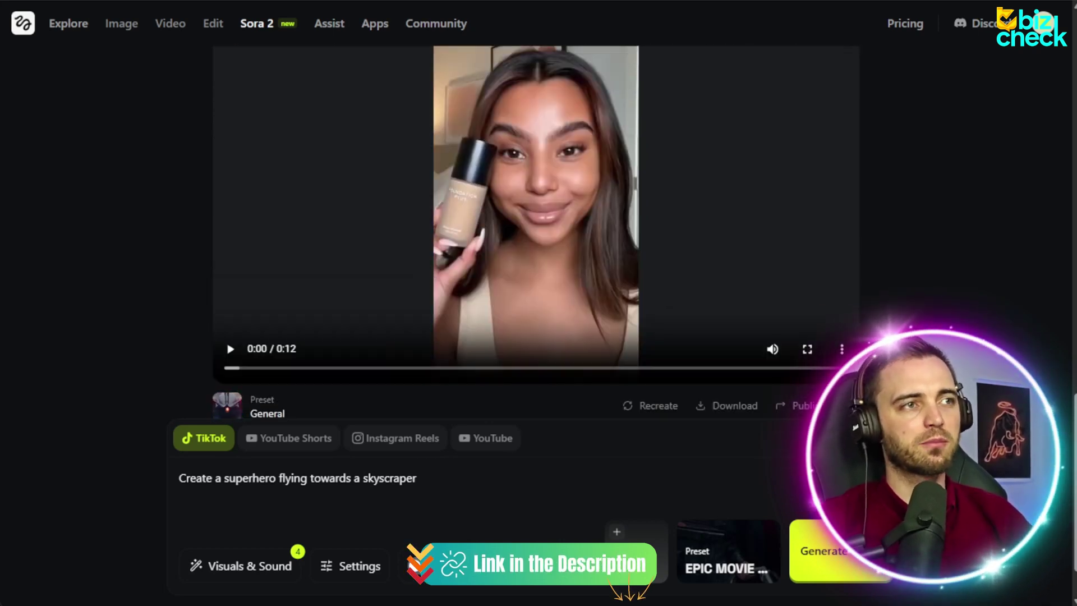
{"action": "scroll", "coordinate": [536, 233], "scroll_direction": "down", "scroll_amount": 4}
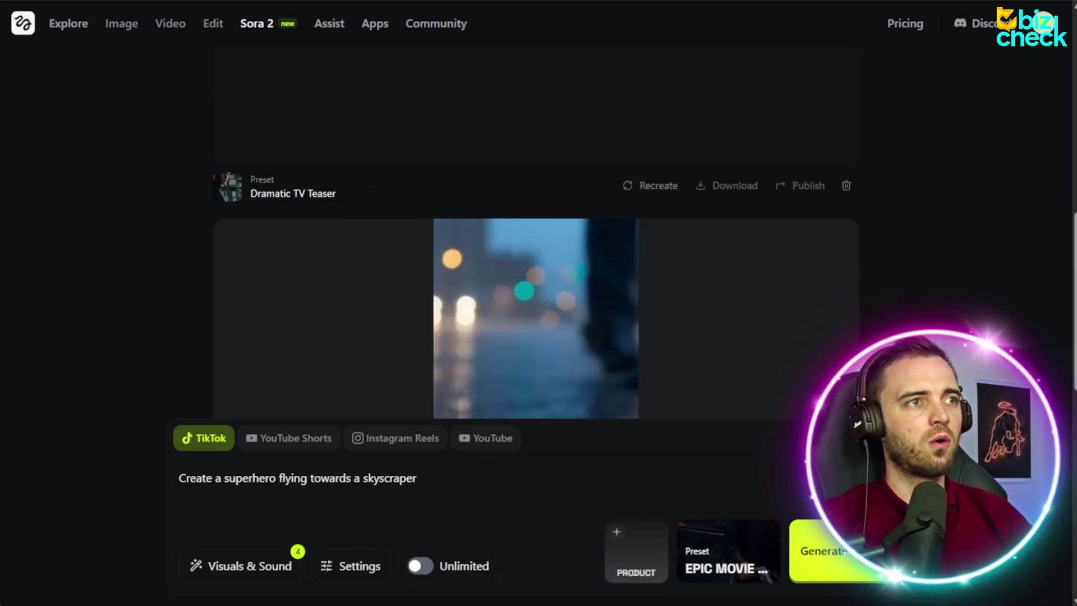
{"action": "scroll", "coordinate": [536, 233], "scroll_direction": "down", "scroll_amount": 3}
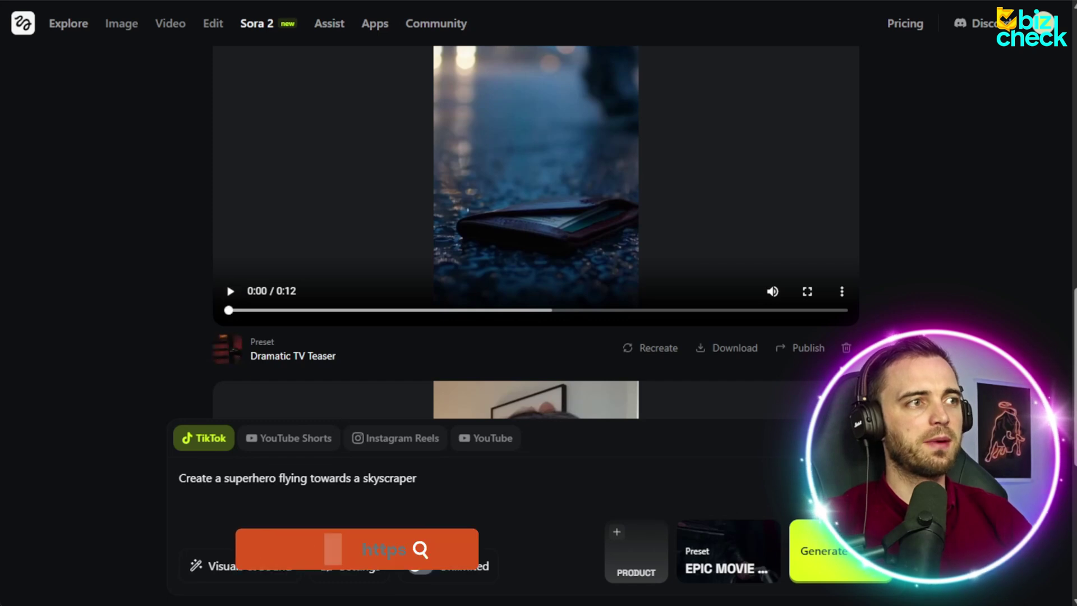
{"action": "scroll", "coordinate": [536, 233], "scroll_direction": "up", "scroll_amount": 1}
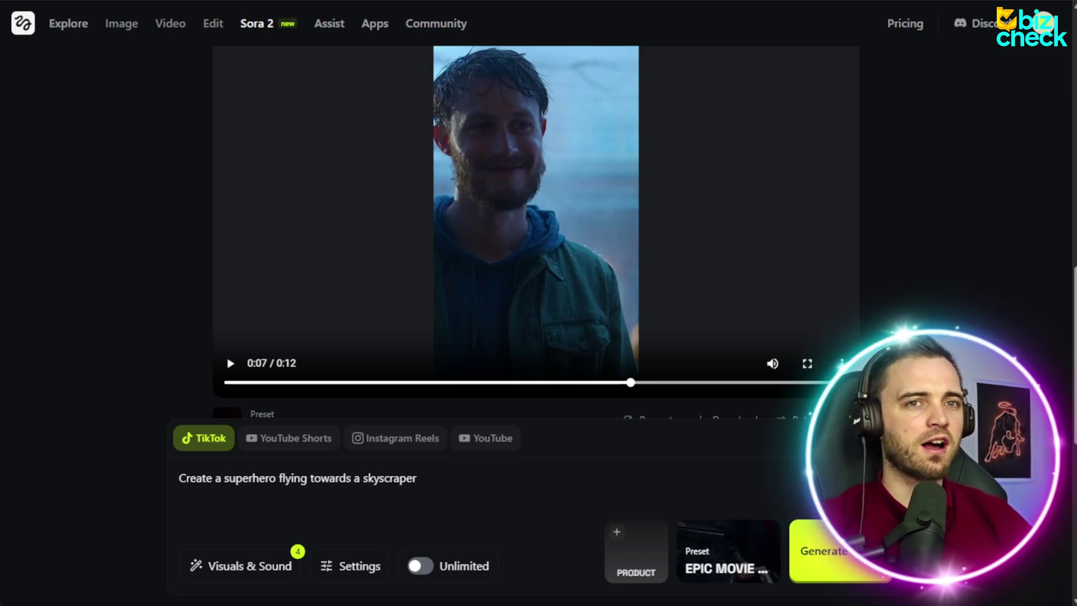
{"action": "scroll", "coordinate": [536, 232], "scroll_direction": "down", "scroll_amount": 5}
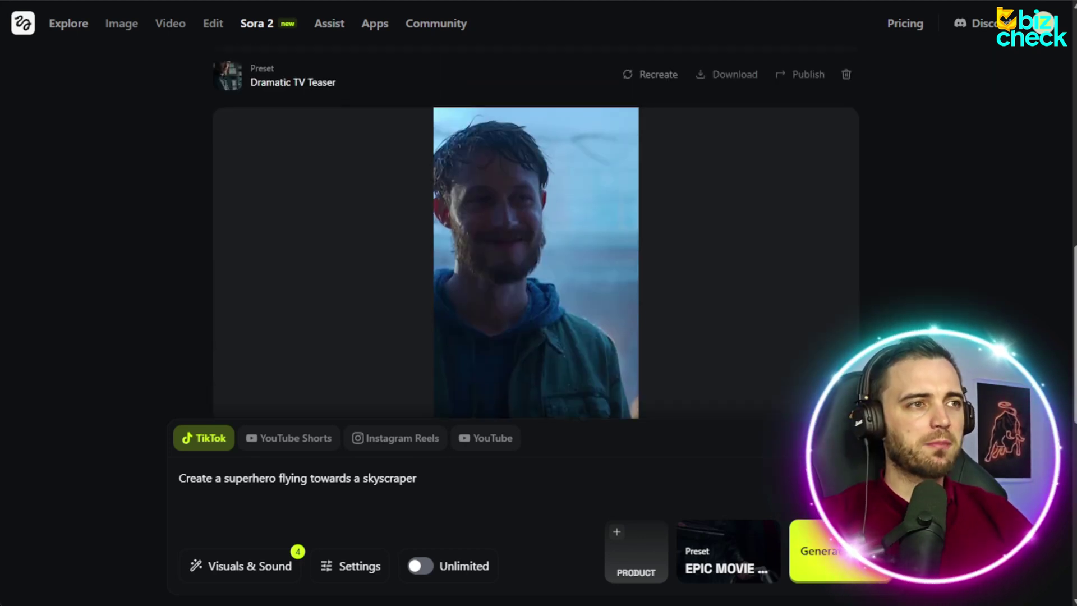
{"action": "scroll", "coordinate": [535, 233], "scroll_direction": "up", "scroll_amount": 5}
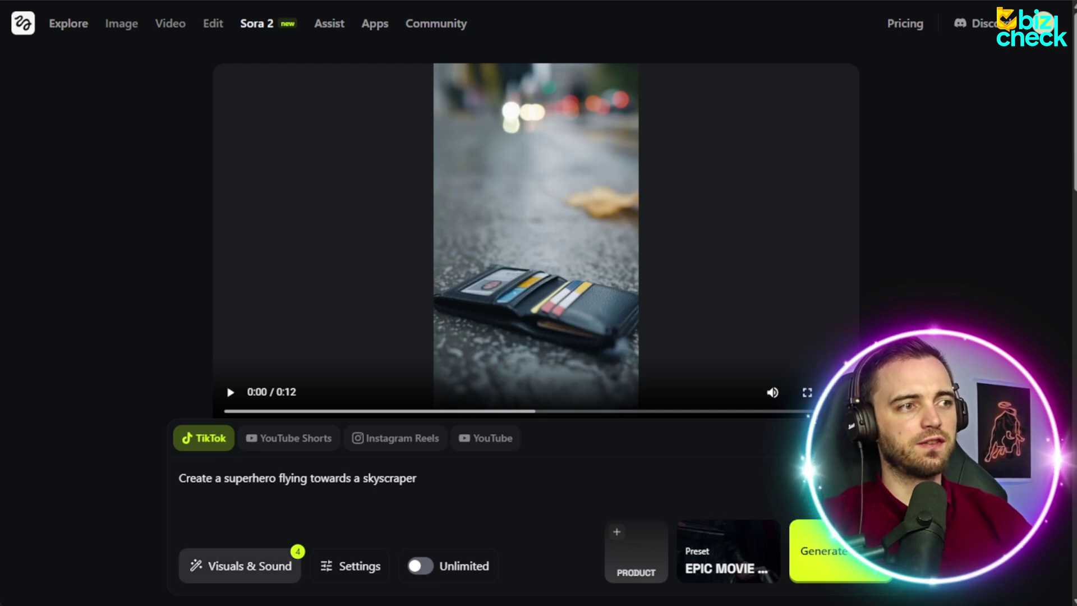
- Examine the available Style, Craziness and Montage options in the video's visual settings
{"action": "left_click", "coordinate": [241, 566]}
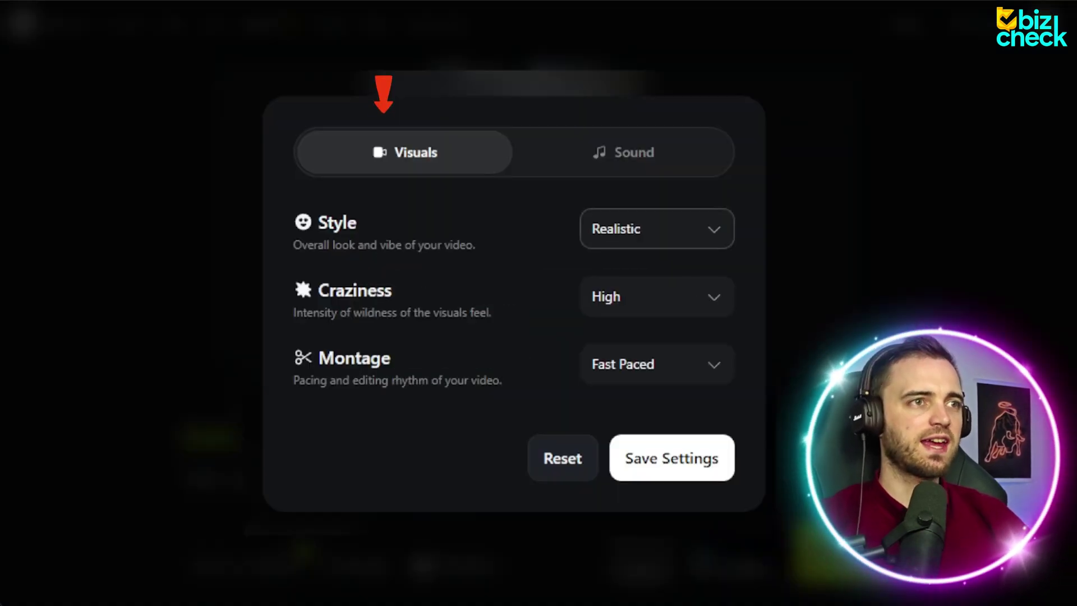
{"action": "left_click", "coordinate": [658, 229]}
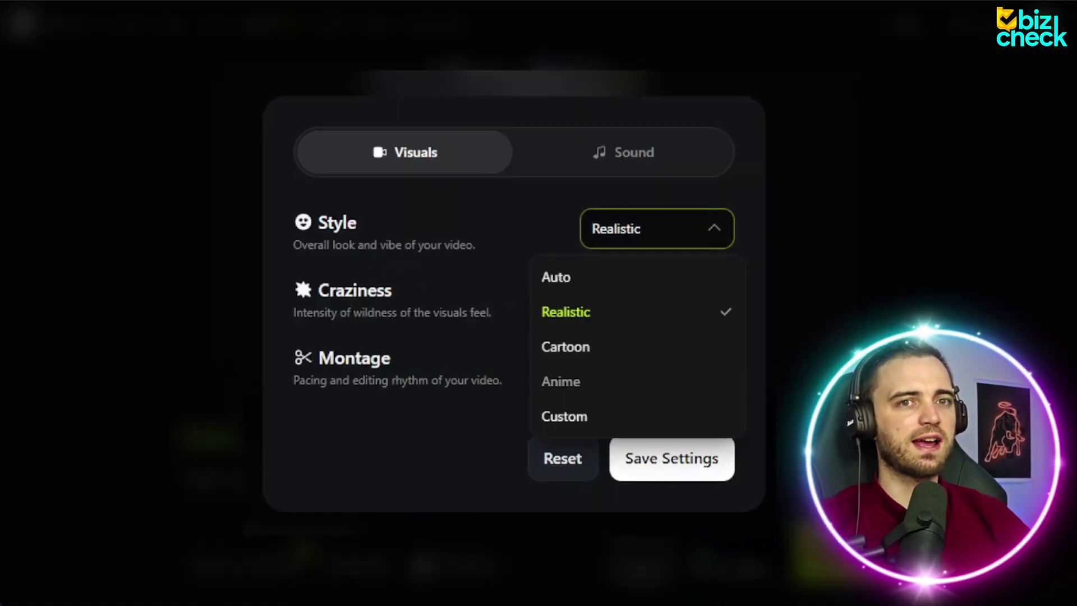
{"action": "key", "text": "Escape"}
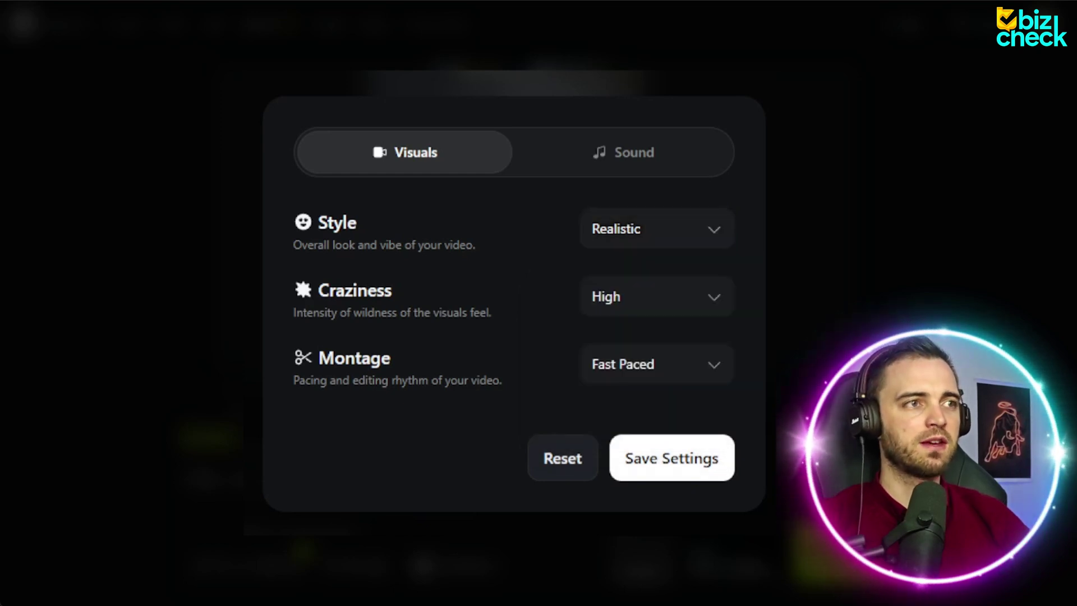
{"action": "left_click", "coordinate": [657, 296]}
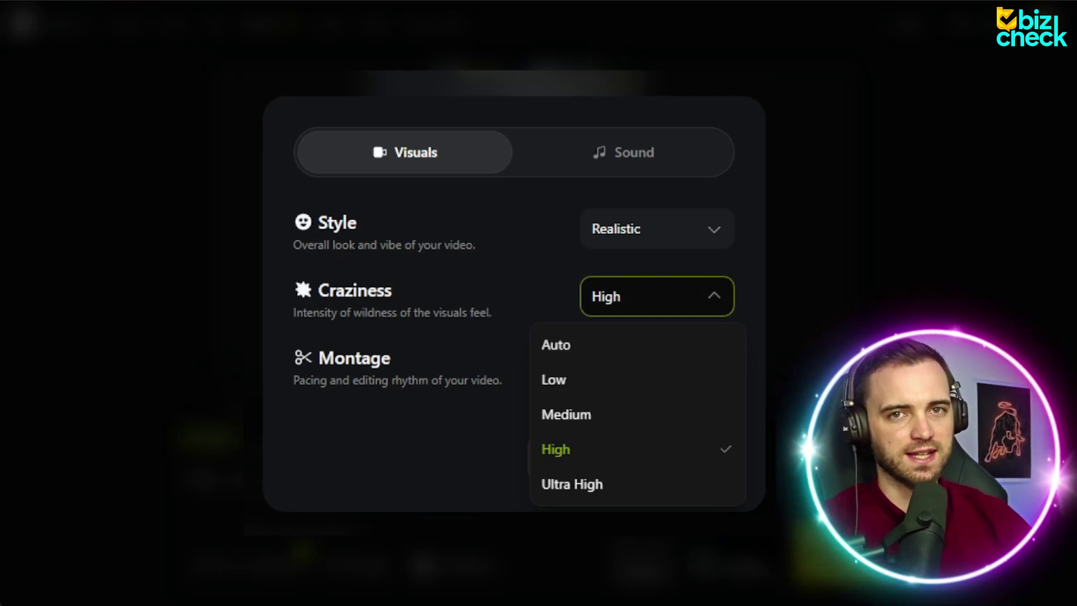
{"action": "key", "text": "Escape"}
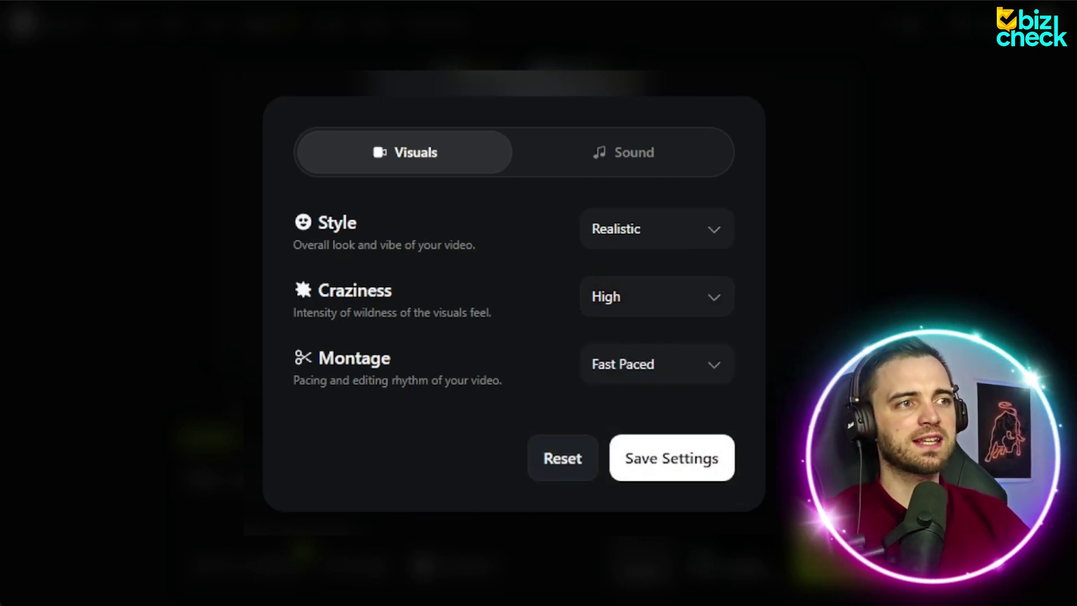
{"action": "left_click", "coordinate": [714, 364]}
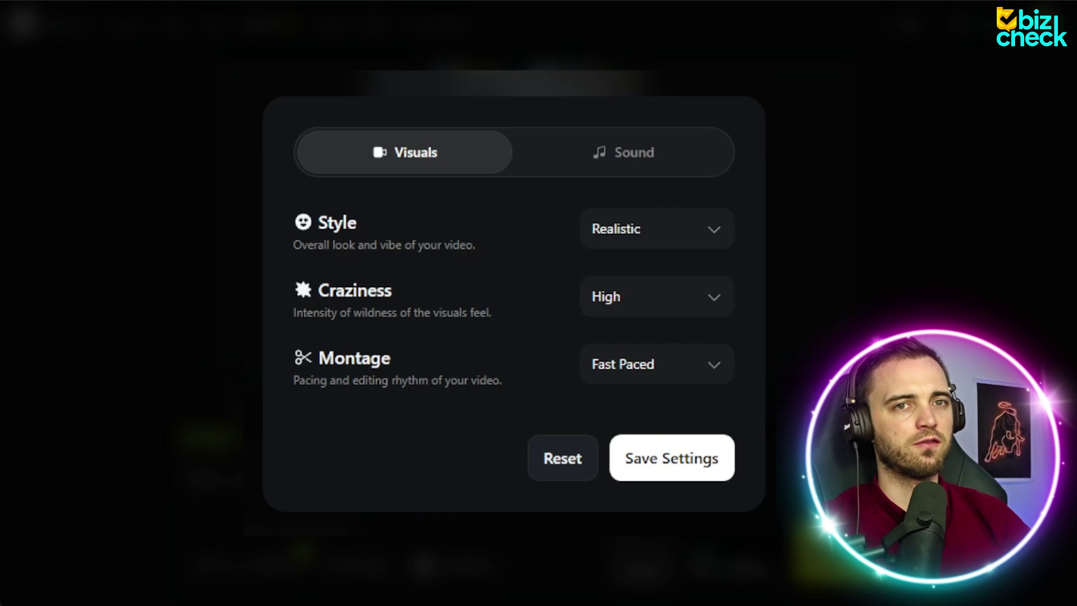
- Review the background music, language, speech and speech tempo options in the sound settings, and save the settings
{"action": "left_click", "coordinate": [624, 152]}
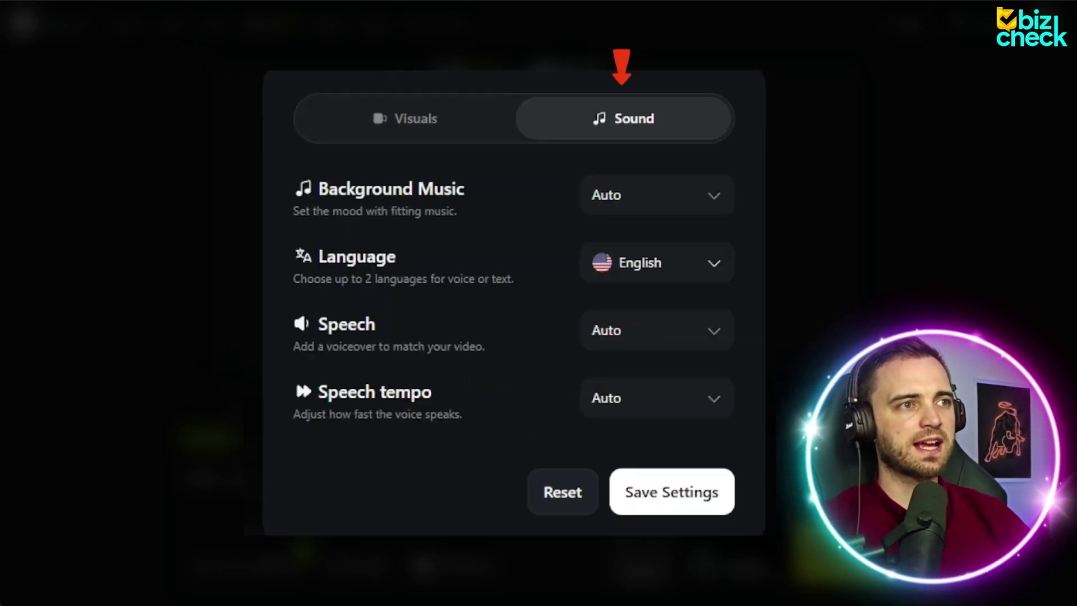
{"action": "left_click", "coordinate": [714, 194]}
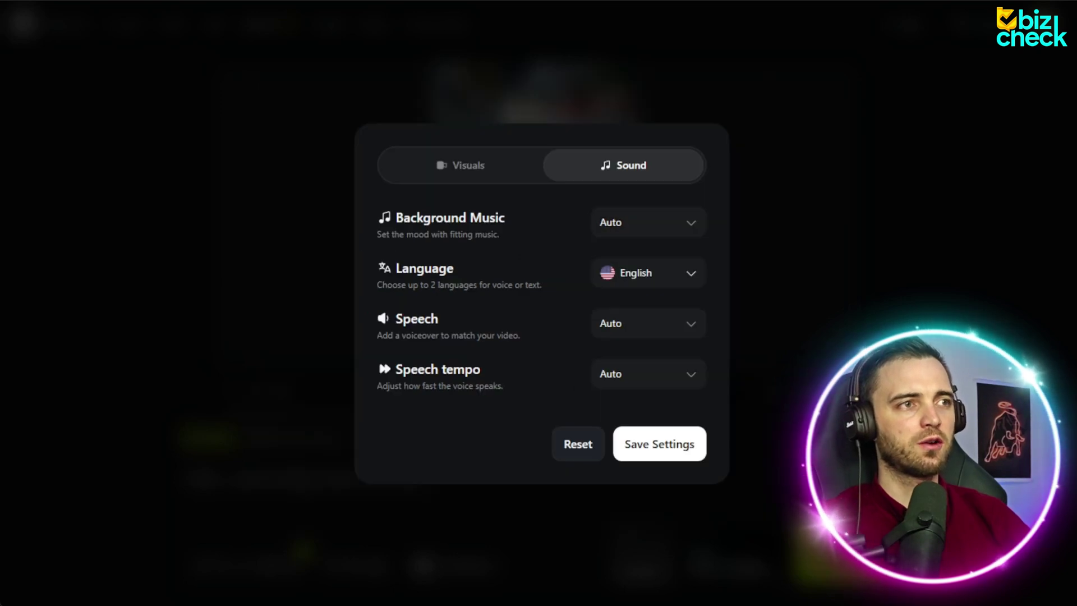
{"action": "left_click", "coordinate": [649, 273]}
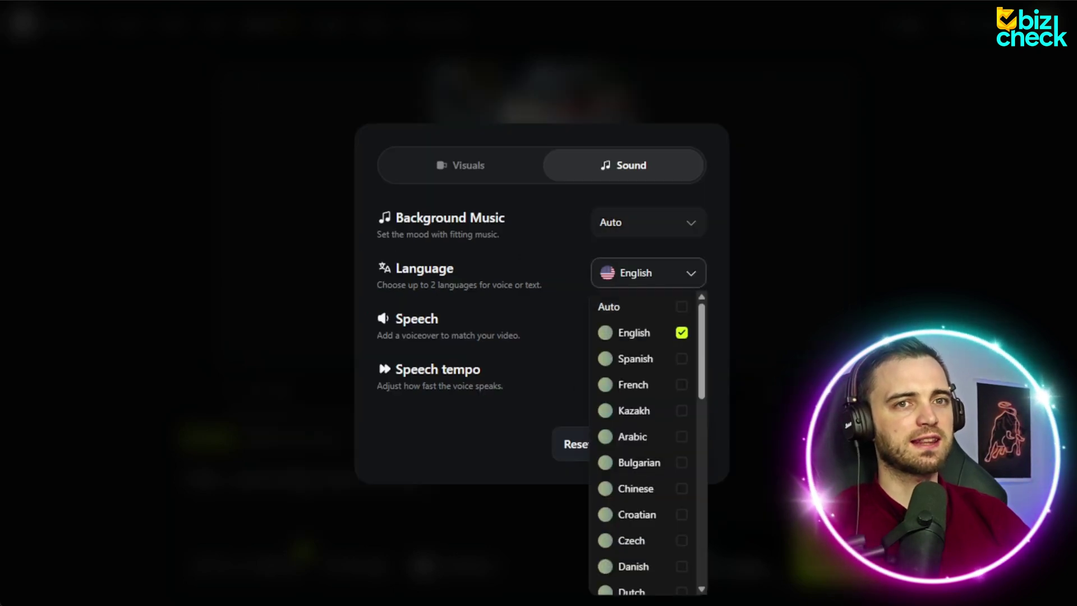
{"action": "scroll", "coordinate": [648, 445], "scroll_direction": "down", "scroll_amount": 10}
{"action": "scroll", "coordinate": [646, 443], "scroll_direction": "up", "scroll_amount": 5}
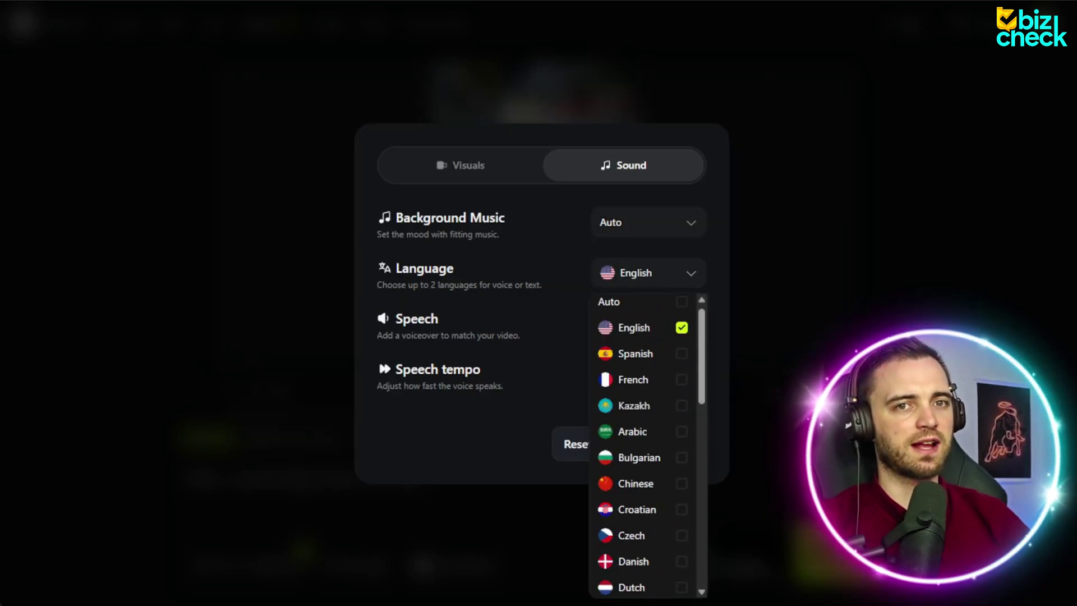
{"action": "left_click", "coordinate": [649, 272]}
{"action": "left_click", "coordinate": [648, 323]}
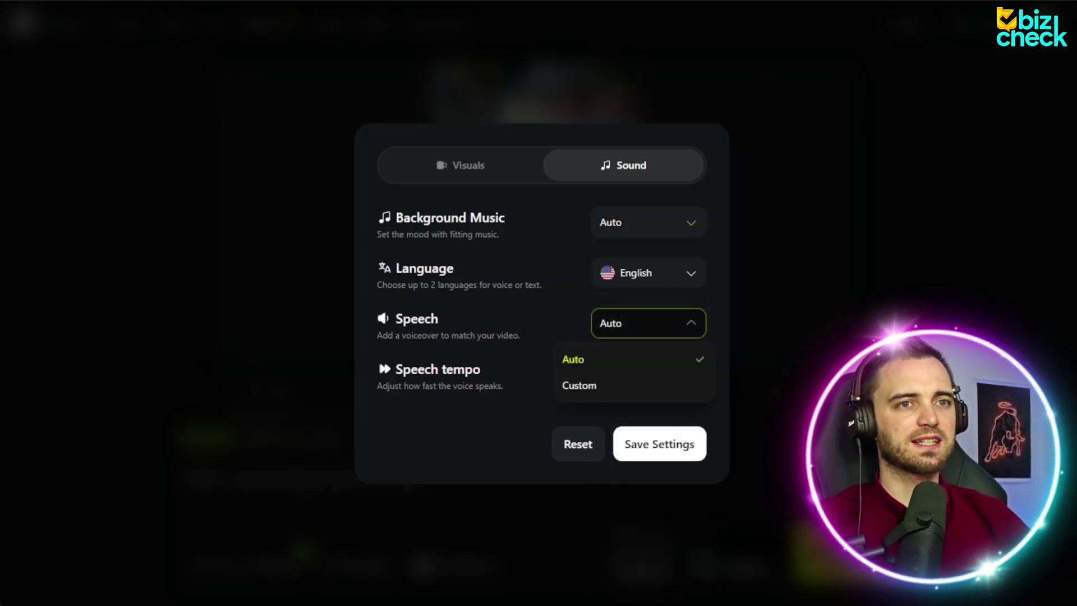
{"action": "left_click", "coordinate": [648, 323]}
{"action": "left_click", "coordinate": [649, 374]}
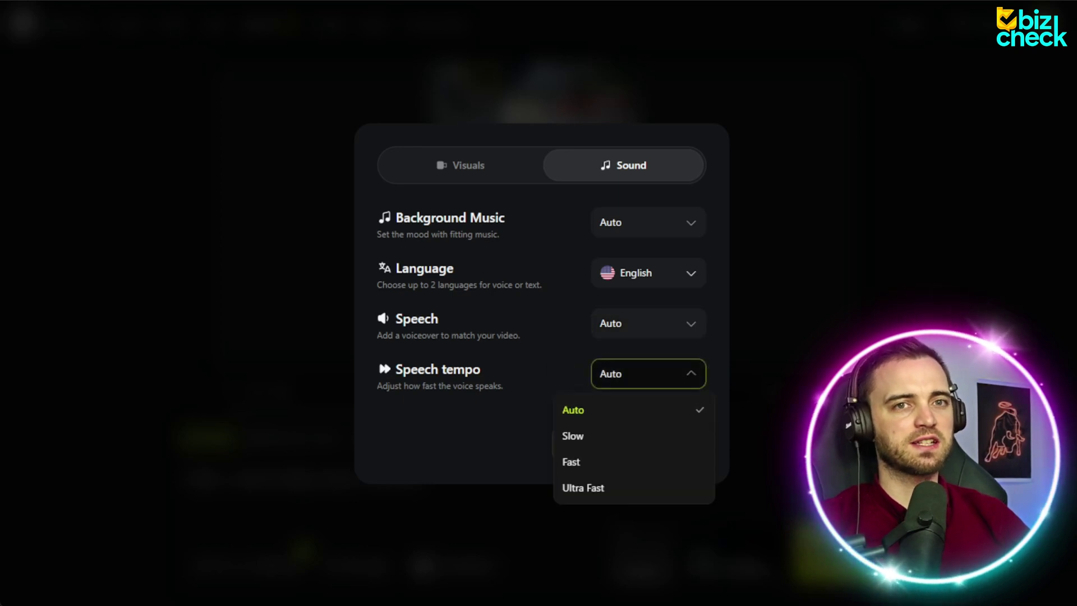
{"action": "left_click", "coordinate": [649, 374]}
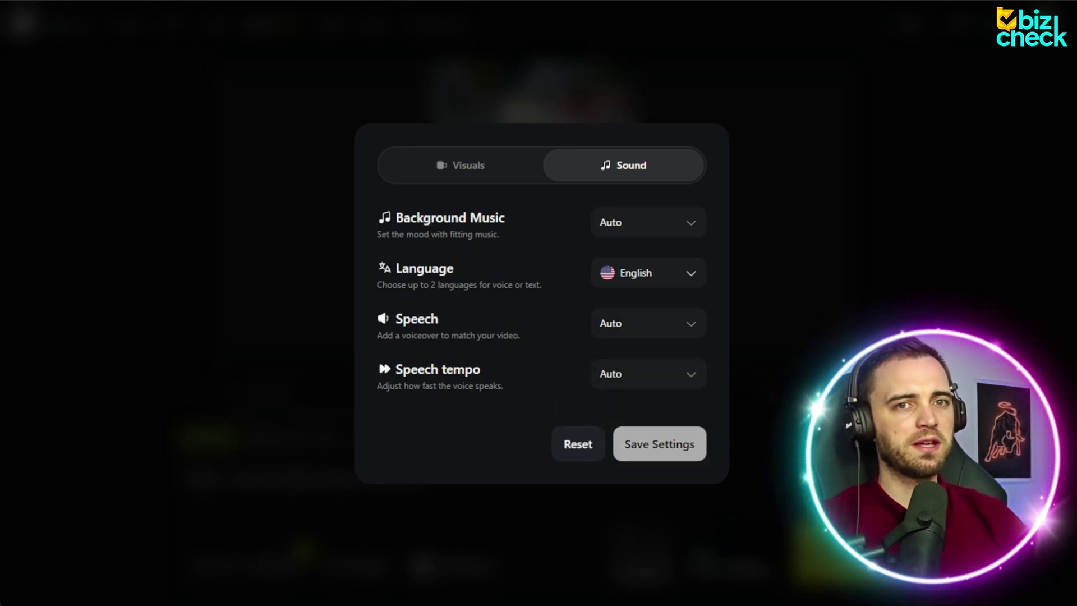
{"action": "left_click", "coordinate": [659, 444]}
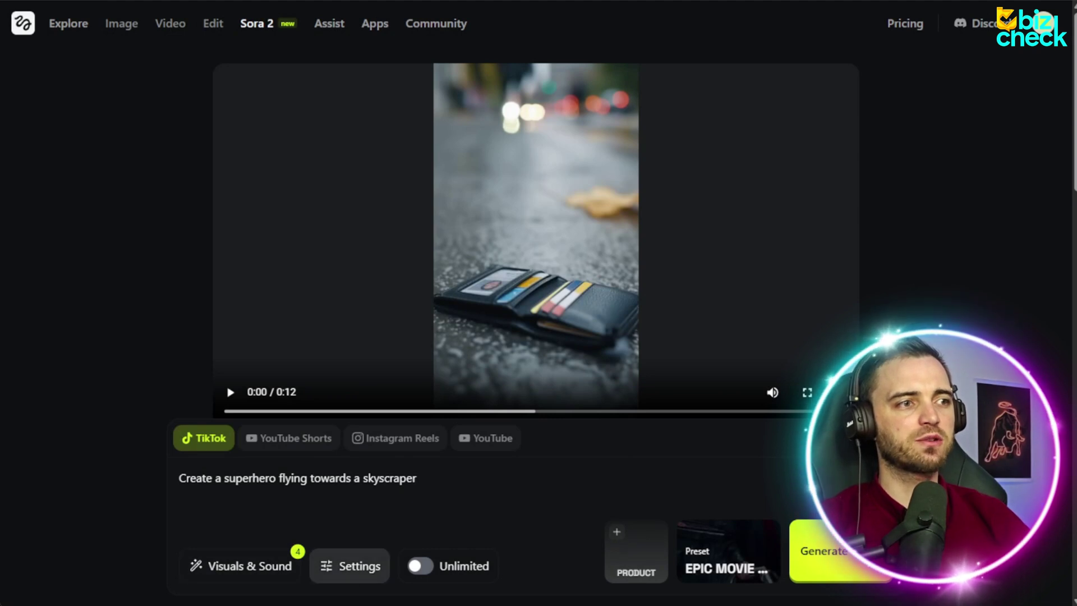
- Compare the Standard and Pro generation modes in the video settings, and set the mode to Standard
{"action": "left_click", "coordinate": [359, 566]}
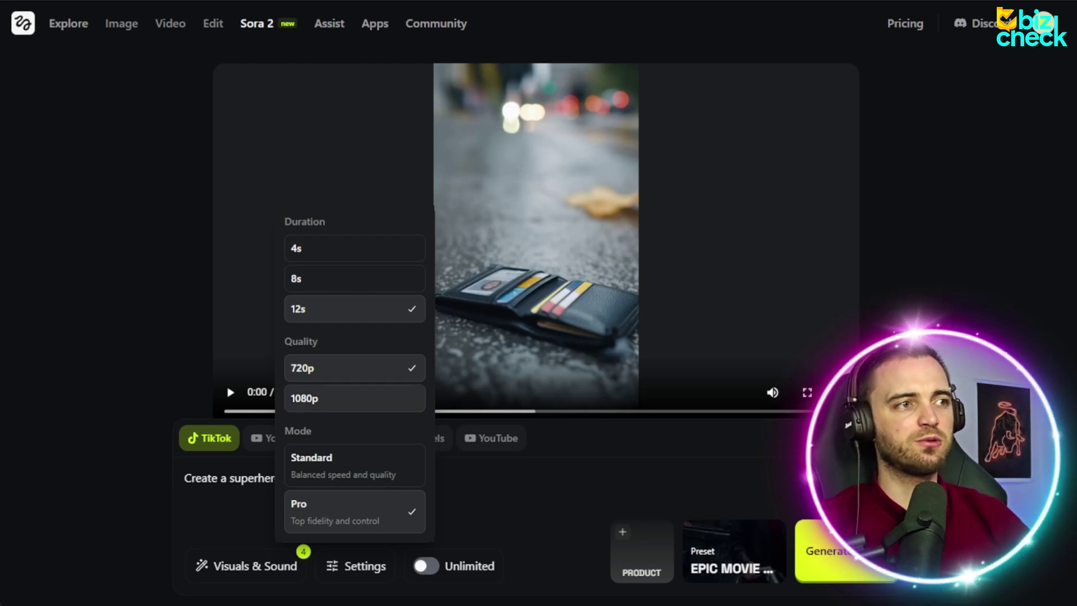
{"action": "left_click", "coordinate": [354, 465]}
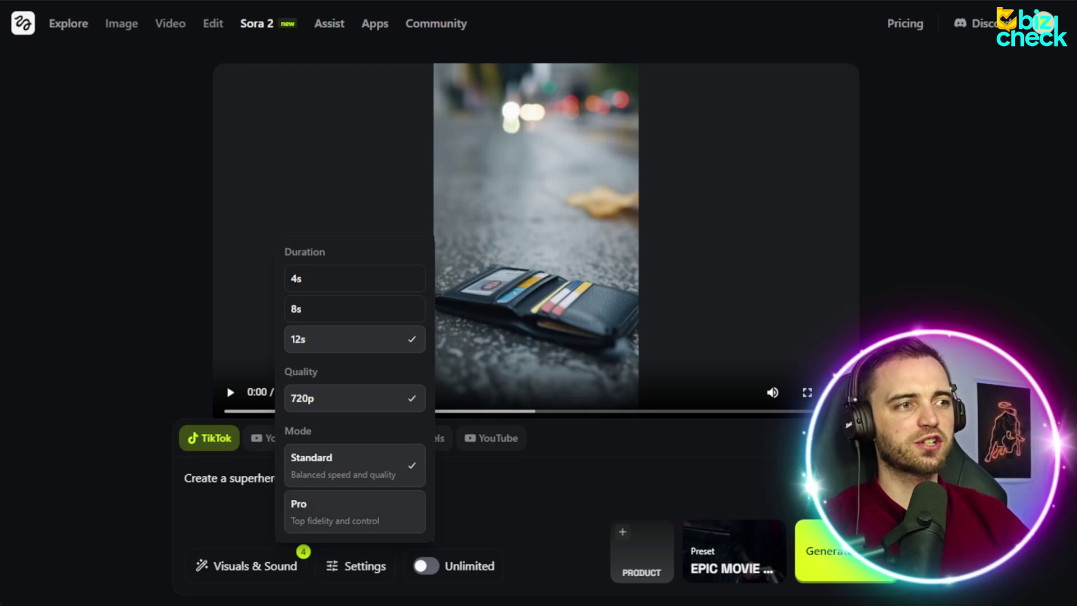
{"action": "left_click", "coordinate": [354, 511]}
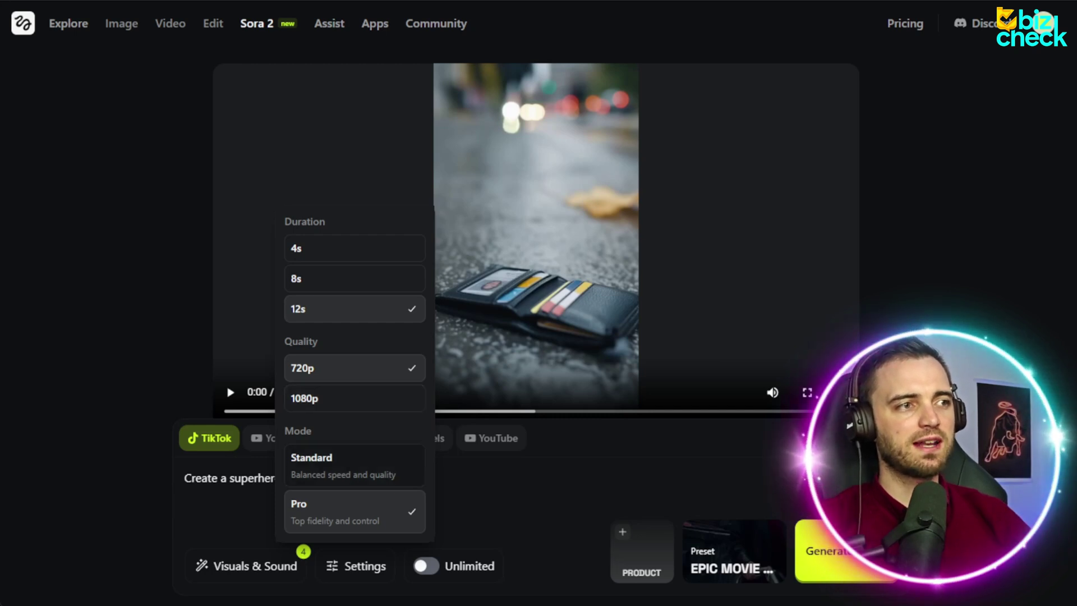
{"action": "left_click", "coordinate": [354, 465]}
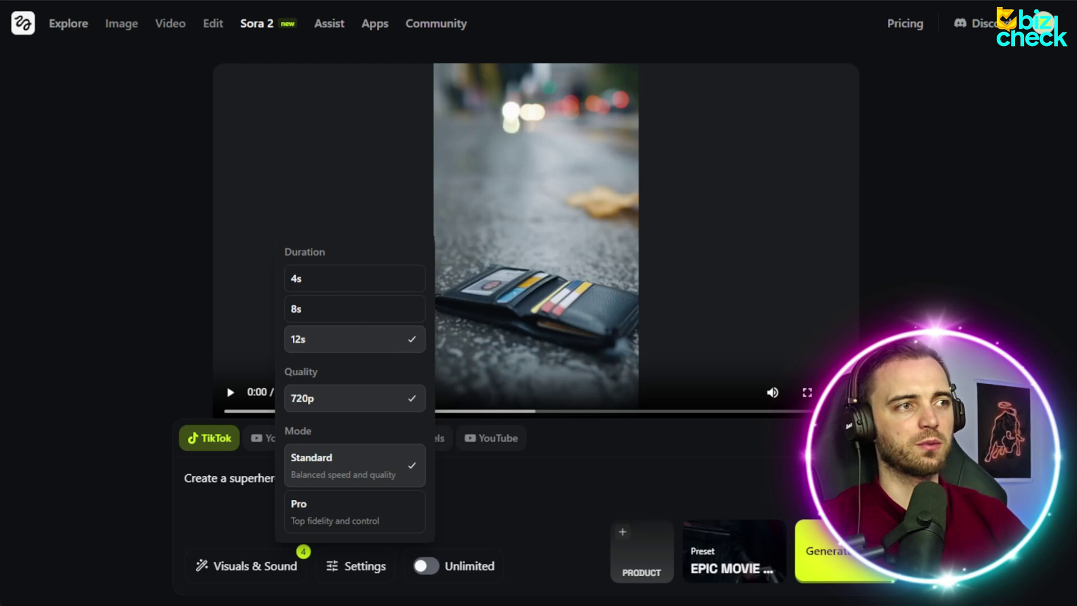
{"action": "key", "text": "Escape"}
- Choose the Epic Movie Scenes preset and generate the superhero video with Unlimited enabled
{"action": "left_click", "coordinate": [727, 551]}
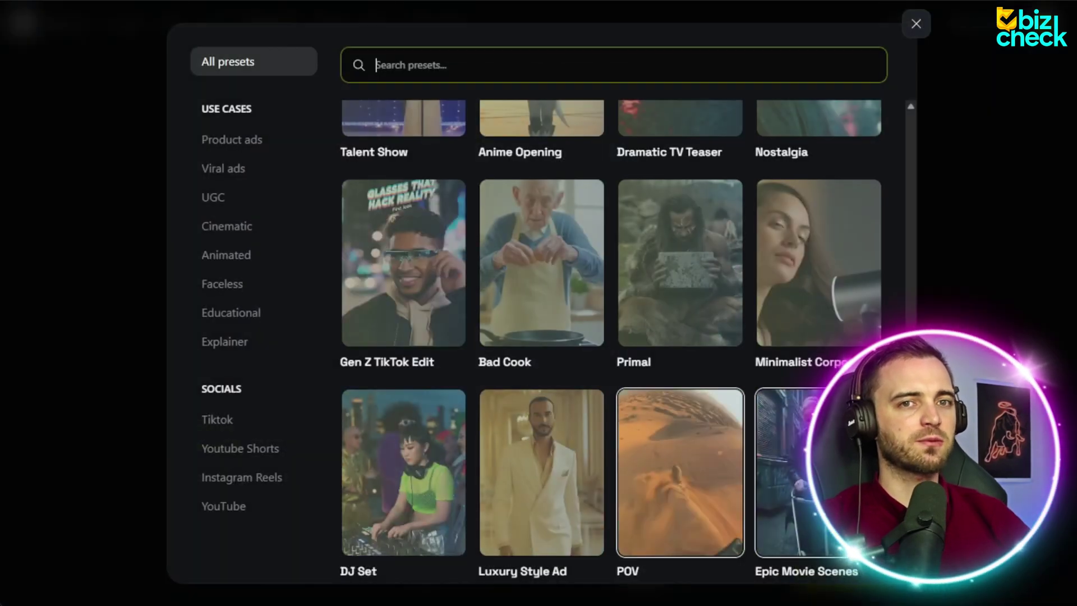
{"action": "scroll", "coordinate": [676, 252], "scroll_direction": "down", "scroll_amount": 4}
{"action": "left_click", "coordinate": [819, 237]}
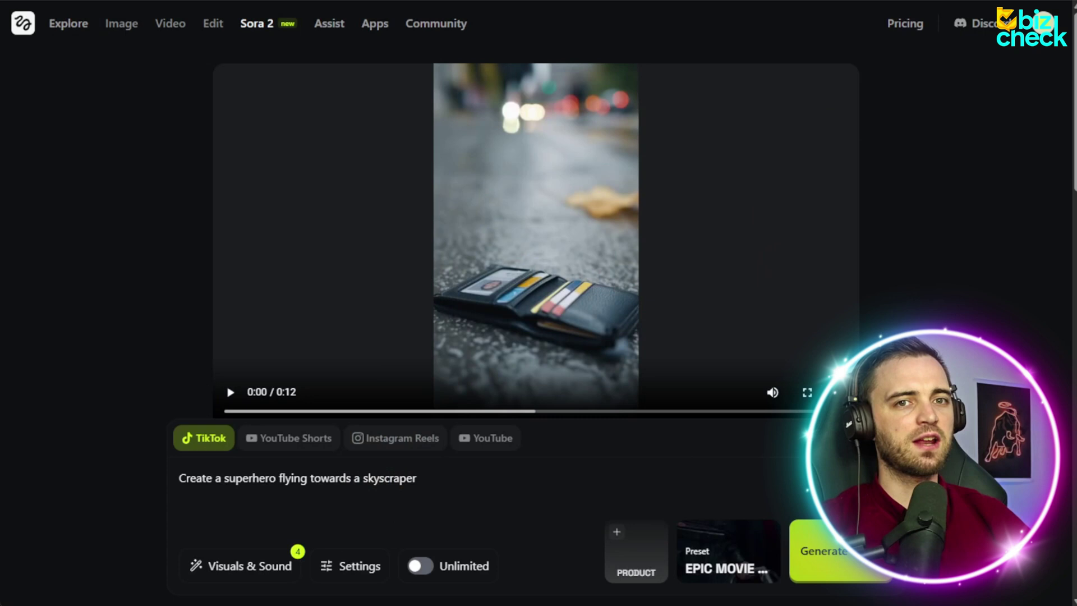
{"action": "key", "text": "ctrl+Return"}
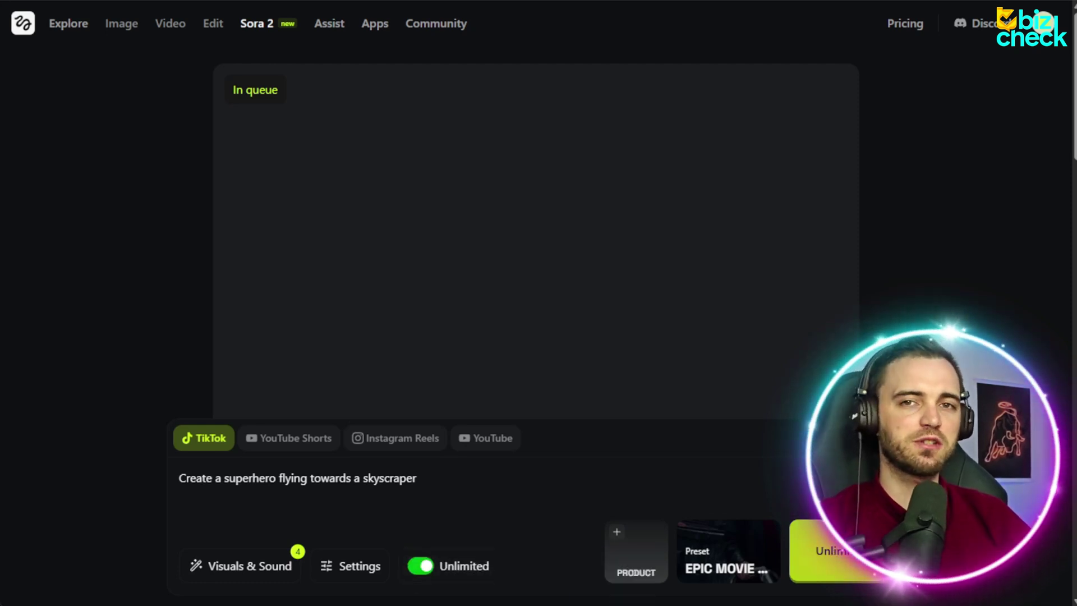
- Turn off Unlimited generation, and set the video to Pro mode with 1080p quality
{"action": "left_click", "coordinate": [420, 565]}
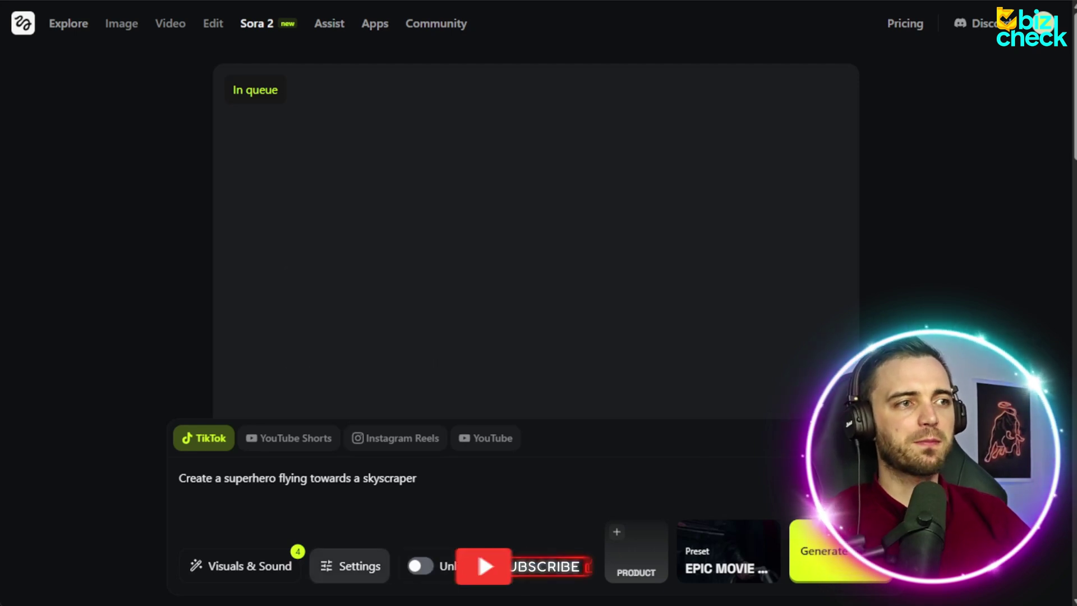
{"action": "left_click", "coordinate": [350, 566]}
{"action": "left_click", "coordinate": [337, 510]}
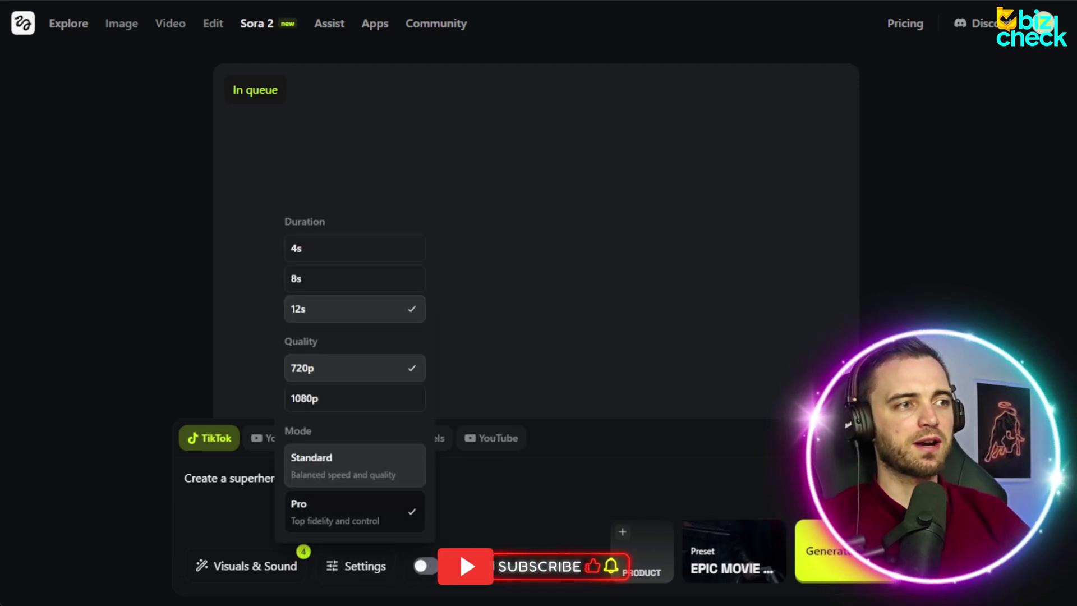
{"action": "left_click", "coordinate": [354, 398]}
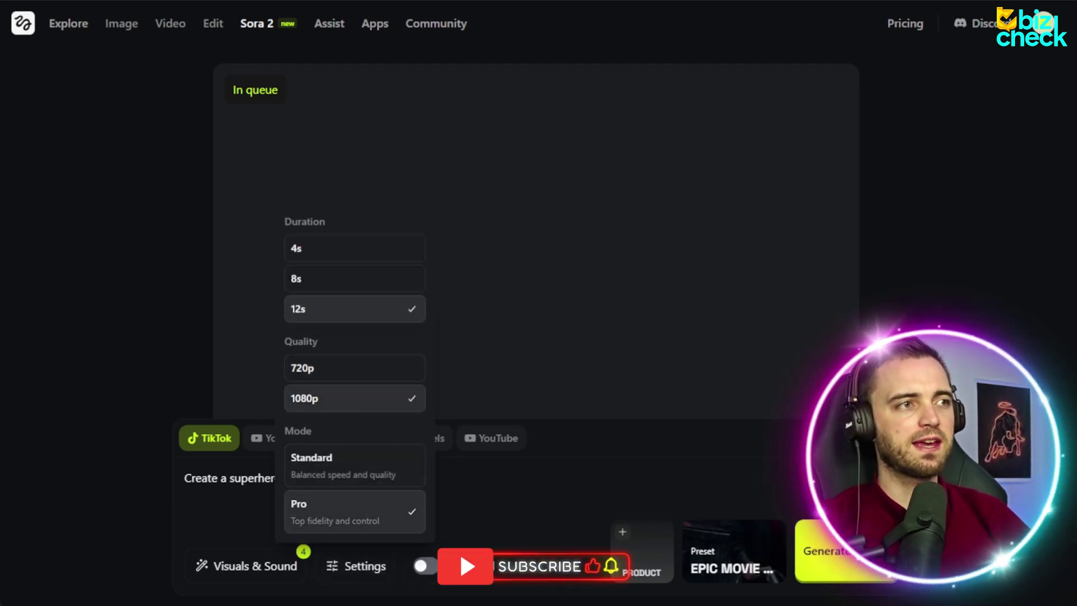
{"action": "left_click", "coordinate": [460, 551]}
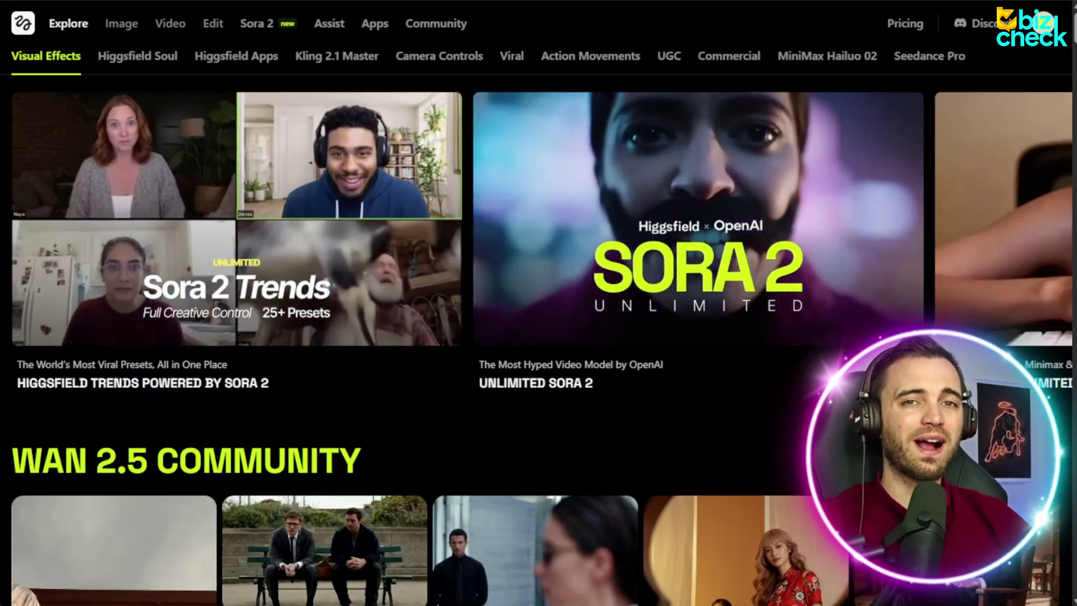
- Browse the Explore page's featured Sora 2 banners, Wan 2.5 Community gallery and visual effects presets
{"action": "scroll", "coordinate": [539, 337], "scroll_direction": "down", "scroll_amount": 1}
{"action": "scroll", "coordinate": [539, 336], "scroll_direction": "down", "scroll_amount": 1}
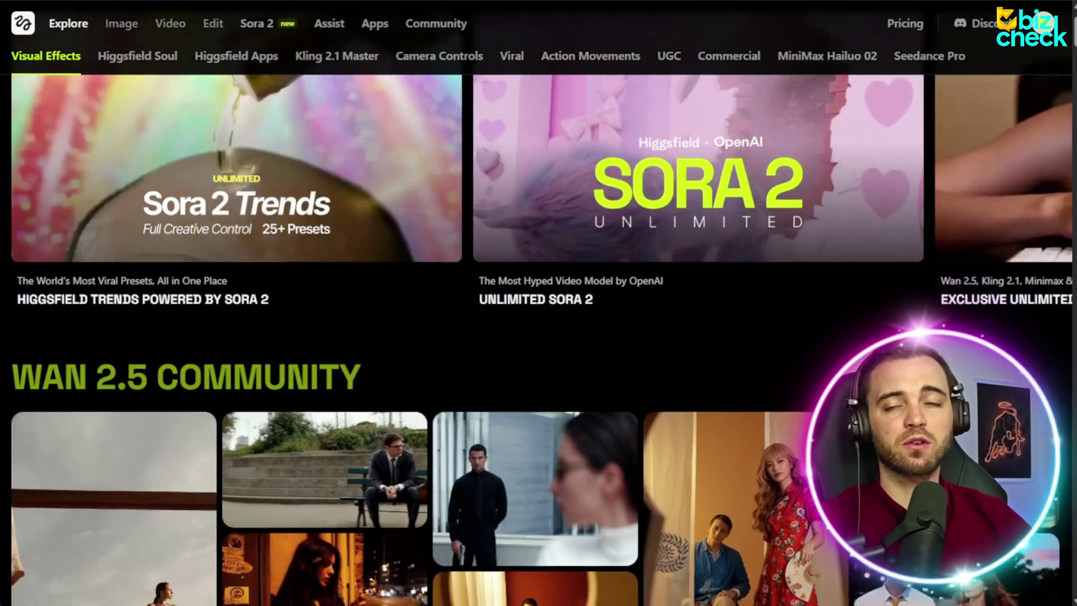
{"action": "scroll", "coordinate": [538, 336], "scroll_direction": "down", "scroll_amount": 2}
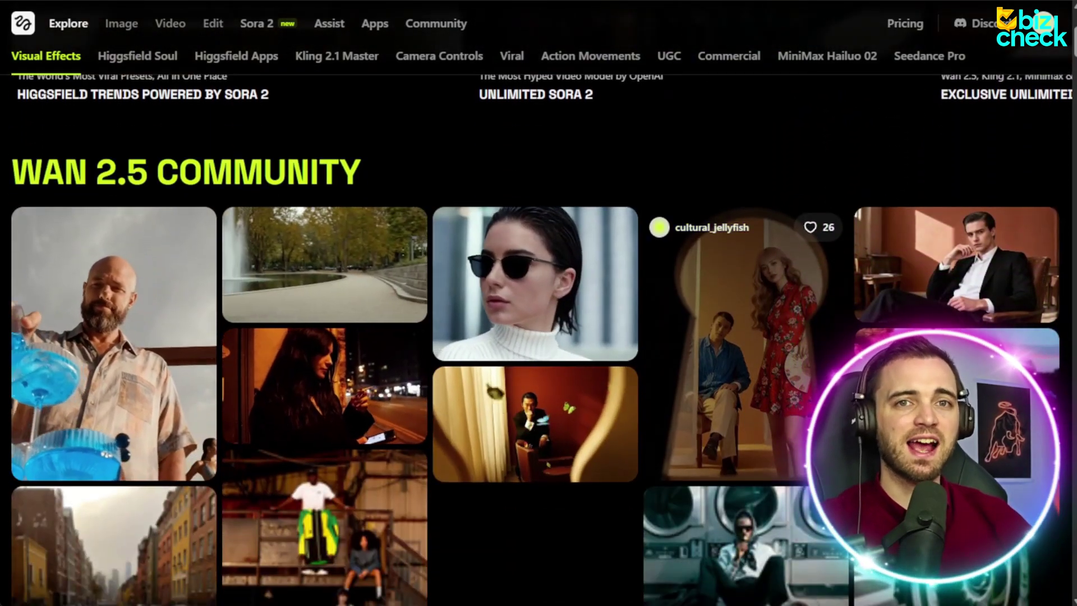
{"action": "scroll", "coordinate": [538, 337], "scroll_direction": "down", "scroll_amount": 1}
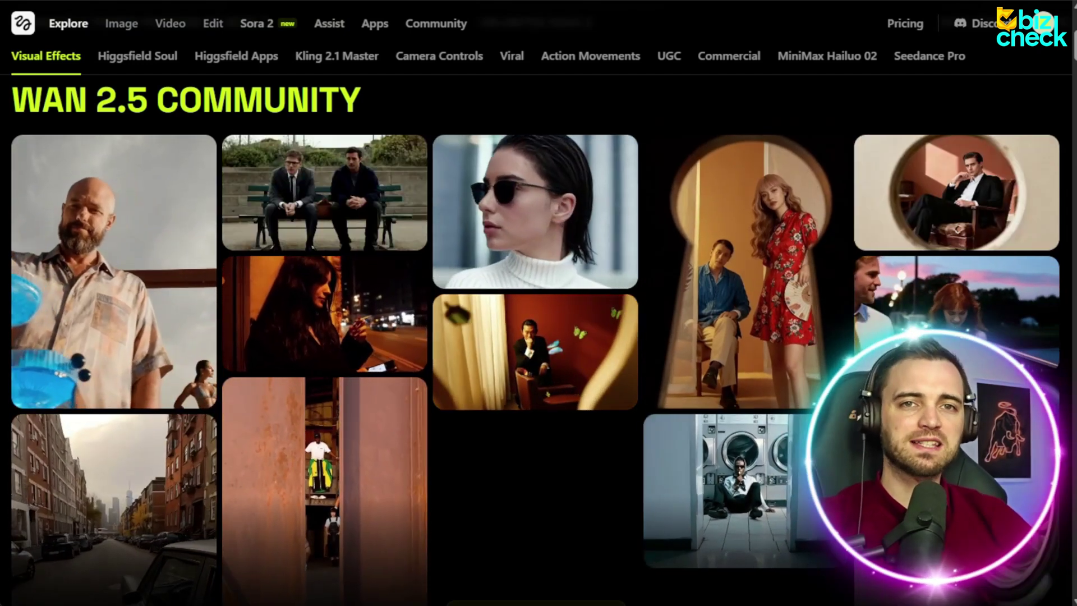
{"action": "scroll", "coordinate": [539, 337], "scroll_direction": "down", "scroll_amount": 1}
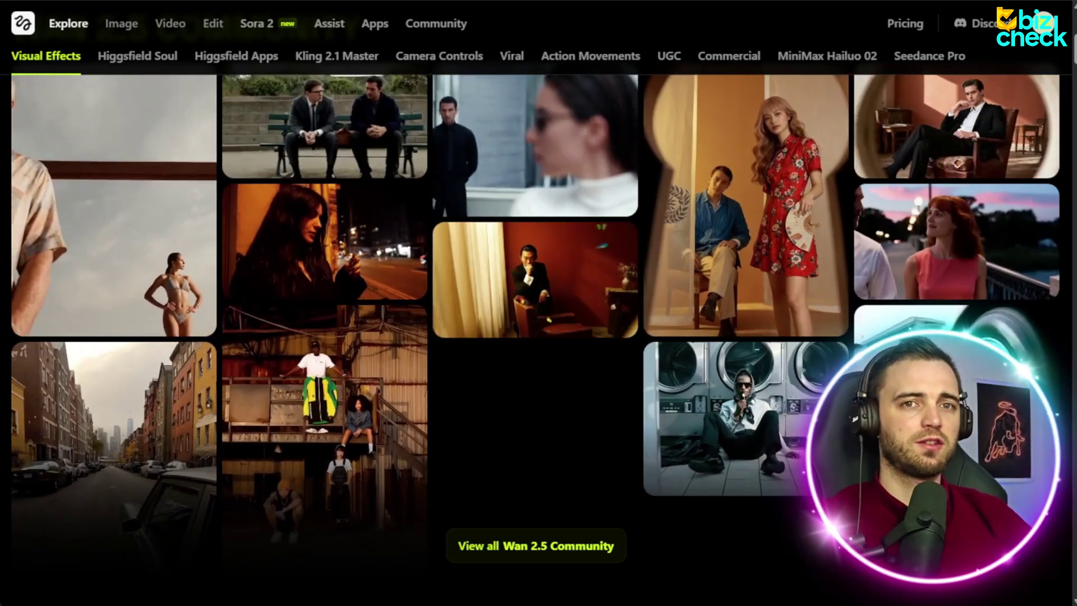
{"action": "scroll", "coordinate": [539, 303], "scroll_direction": "down", "scroll_amount": 1}
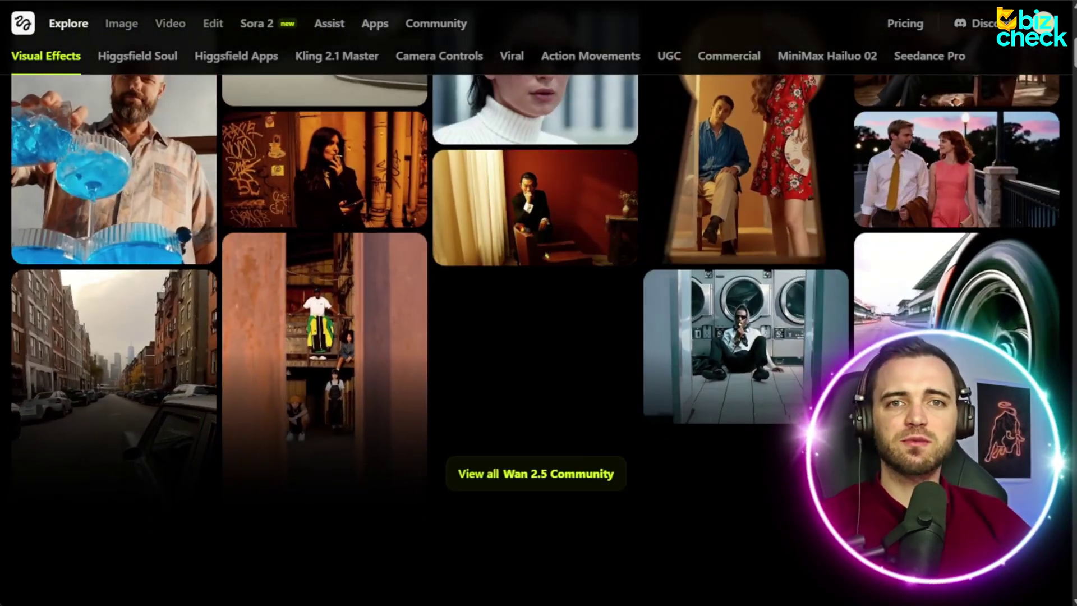
{"action": "scroll", "coordinate": [539, 303], "scroll_direction": "down", "scroll_amount": 10}
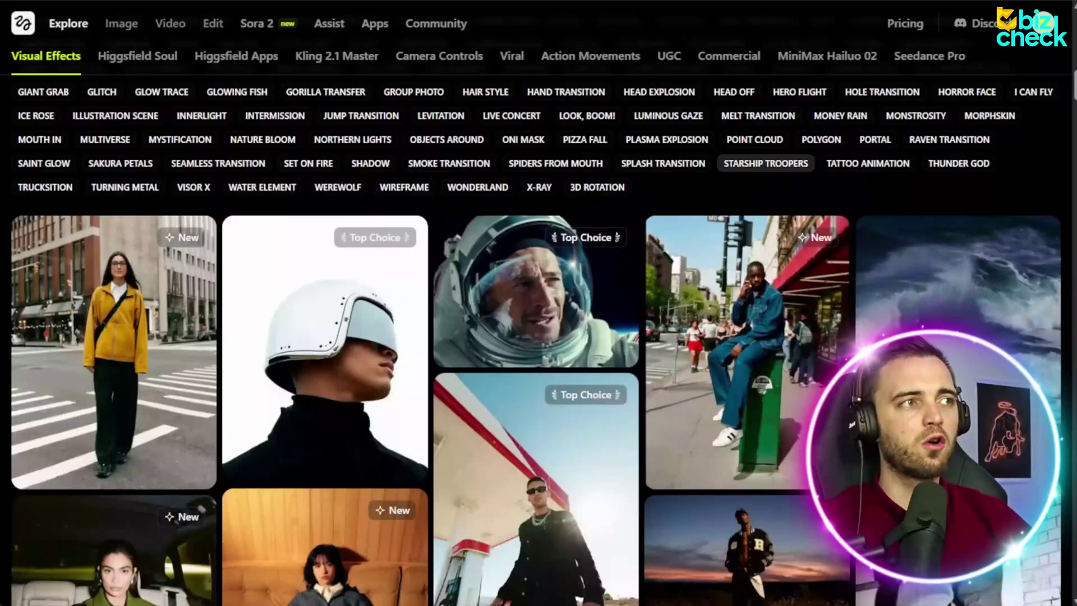
{"action": "scroll", "coordinate": [538, 303], "scroll_direction": "down", "scroll_amount": 2}
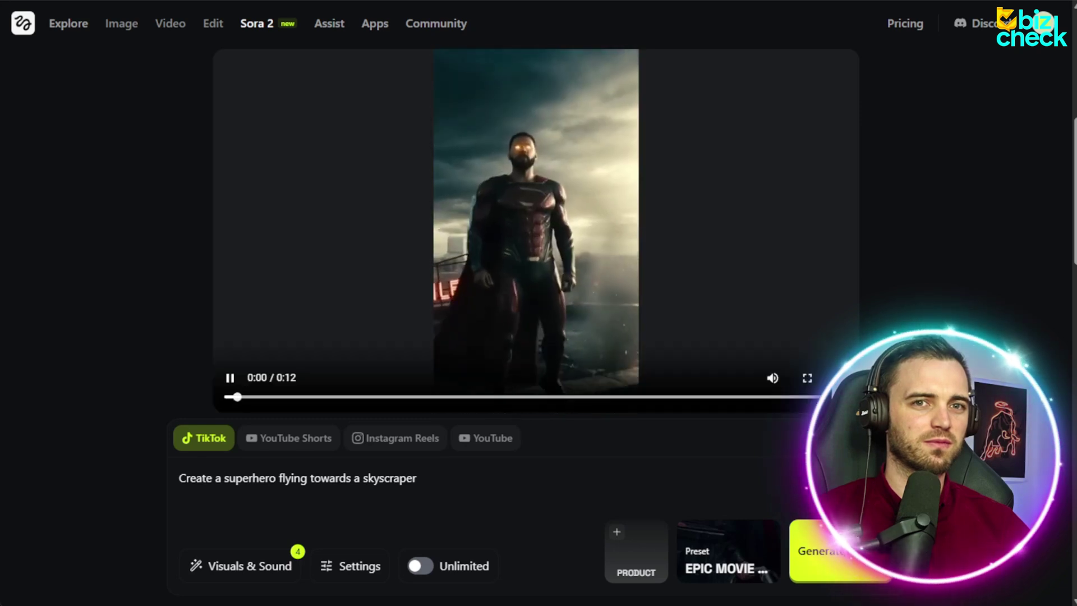
- Pause the playback of the generated superhero video on the Sora 2 page
{"action": "key", "text": "space"}
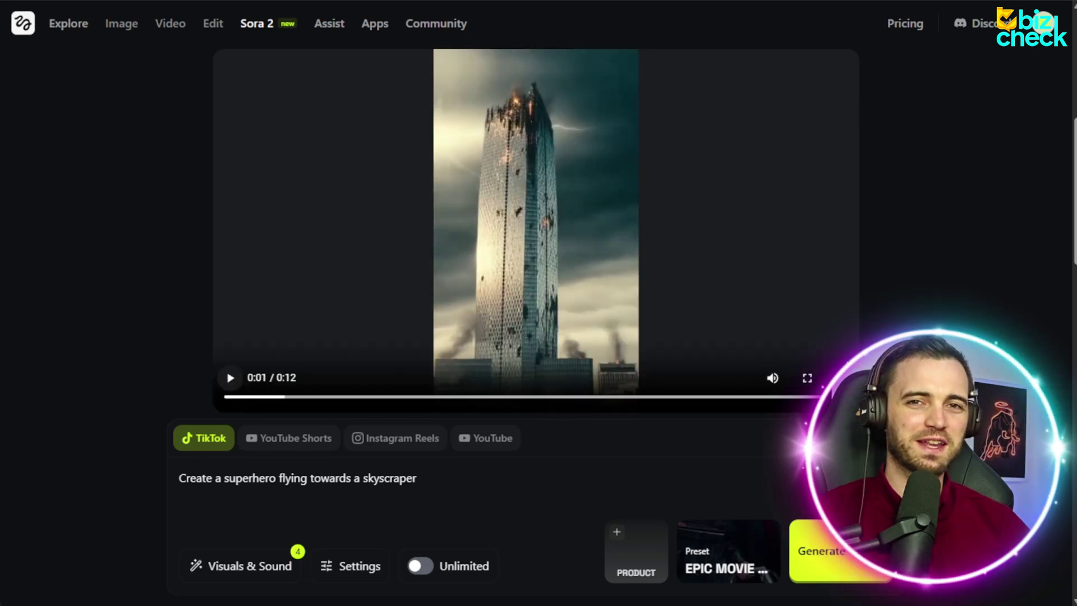